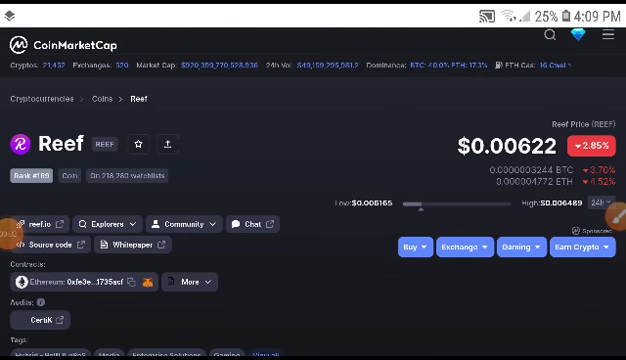
Scroll the Reef page slightly so its price block sits at the top
left_click_drag(605, 215, 603, 295)
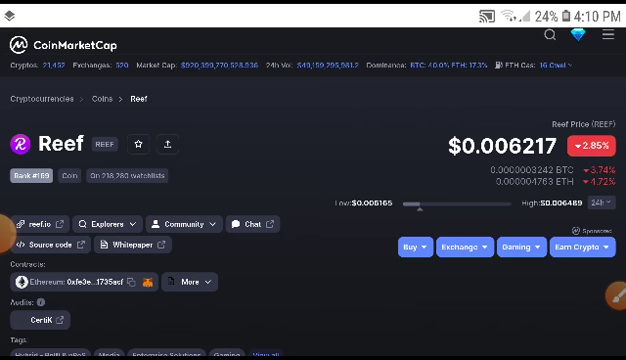
scroll(313, 200, "down", 1)
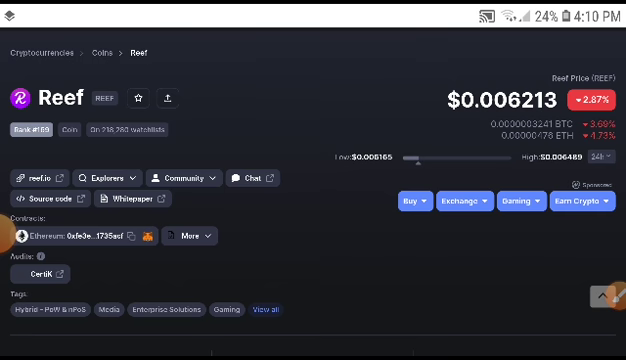
left_click(615, 296)
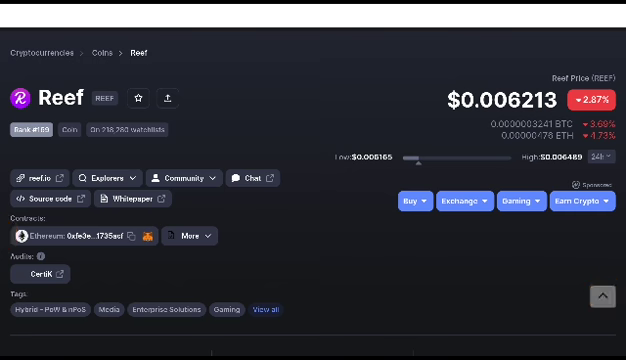
left_click_drag(455, 58, 515, 155)
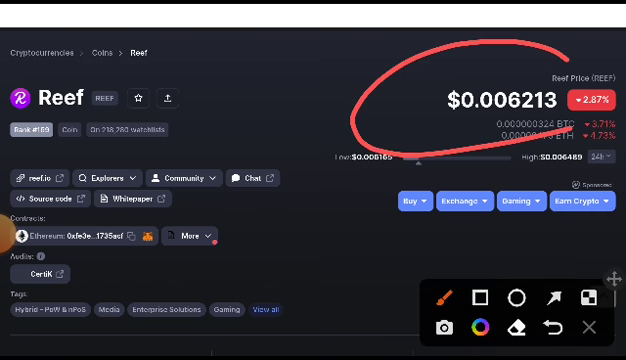
left_click_drag(340, 172, 400, 163)
left_click_drag(213, 240, 395, 172)
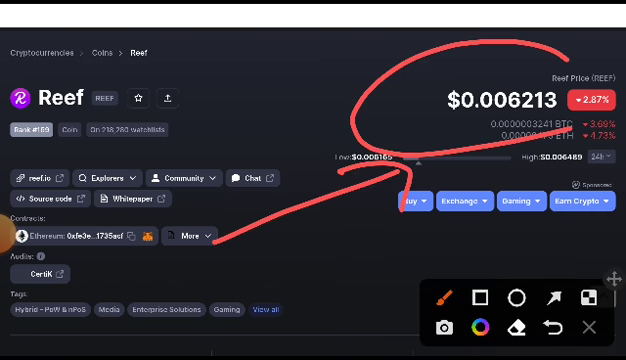
left_click(589, 327)
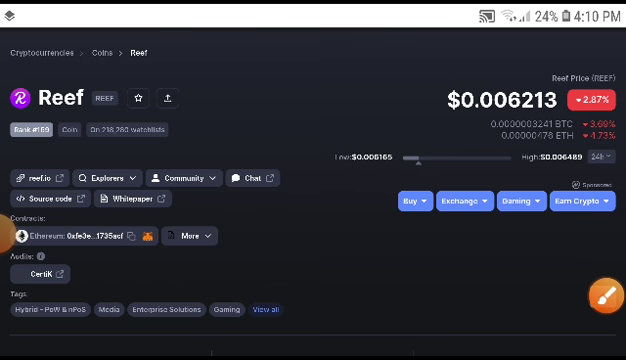
Circle the $0.006212 Reef price in red with the drawing pen
left_click(605, 295)
mouse_move(437, 72)
left_mouse_down()
mouse_move(612, 94)
mouse_move(470, 55)
left_mouse_up()
left_click_drag(252, 243, 419, 175)
Draw red arrows from the lower left pointing at the circled price
left_click_drag(355, 187, 430, 160)
left_click_drag(405, 225, 415, 178)
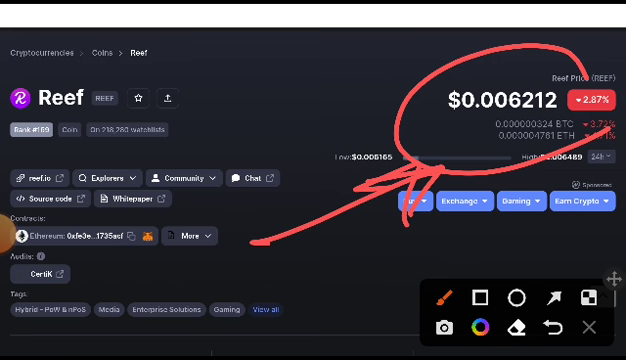
left_click_drag(403, 266, 406, 259)
Close the drawing toolbar, removing the red circle and arrows
left_click(589, 327)
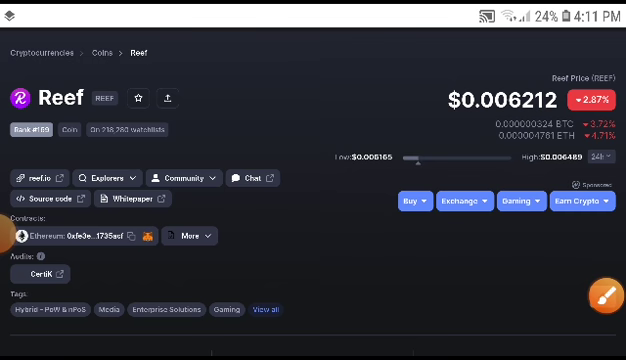